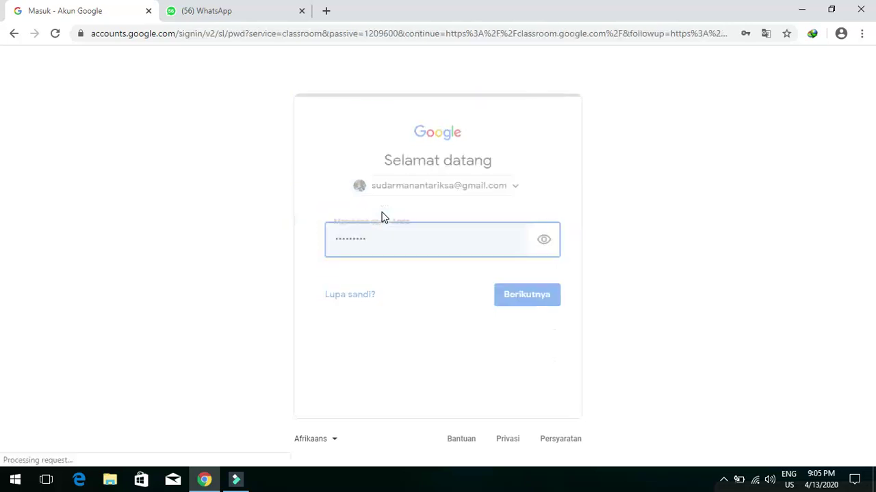
Step: Replace the autofilled password with the account password and sign in to Google
click(380, 241)
drag(379, 241, 319, 243)
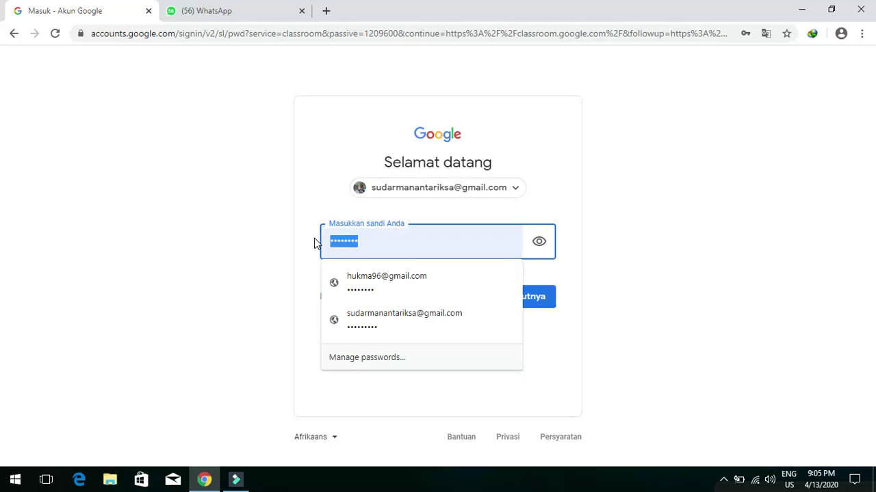
text(•••••)
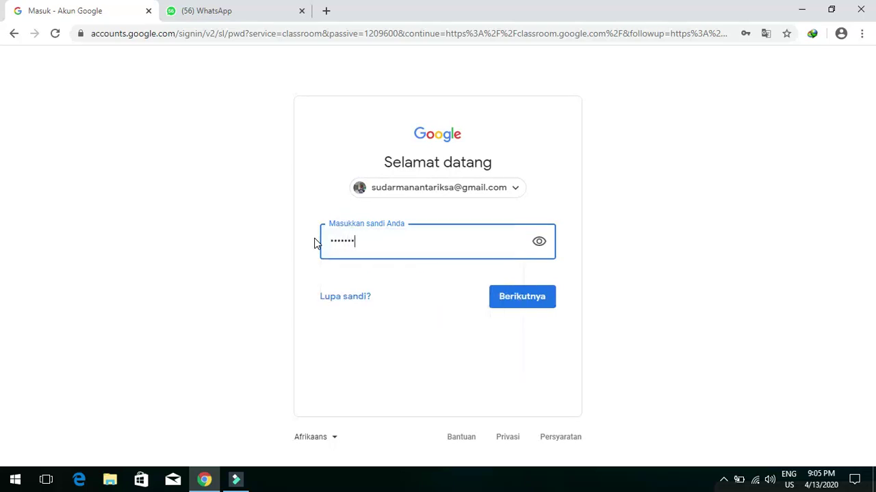
click(513, 297)
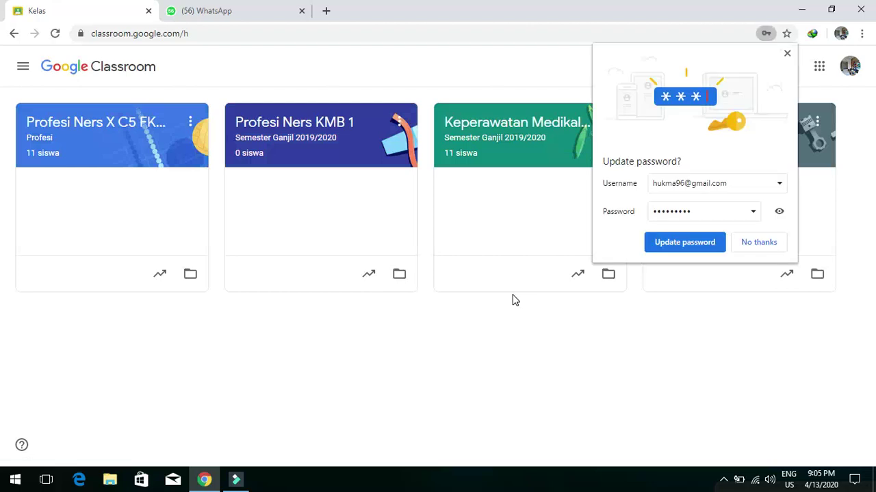
Step: Dismiss the update-password bubble and open the Profesi Ners X C5 FKM UMI class's classwork and Drive folder
click(786, 54)
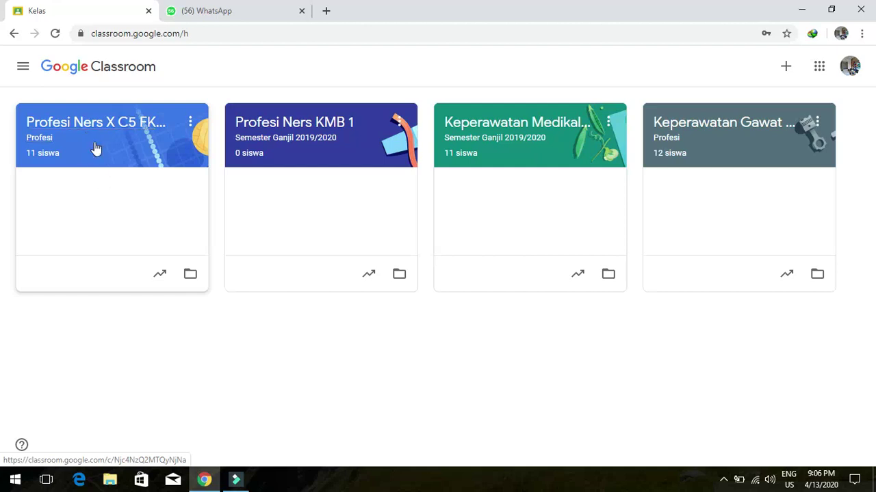
click(89, 137)
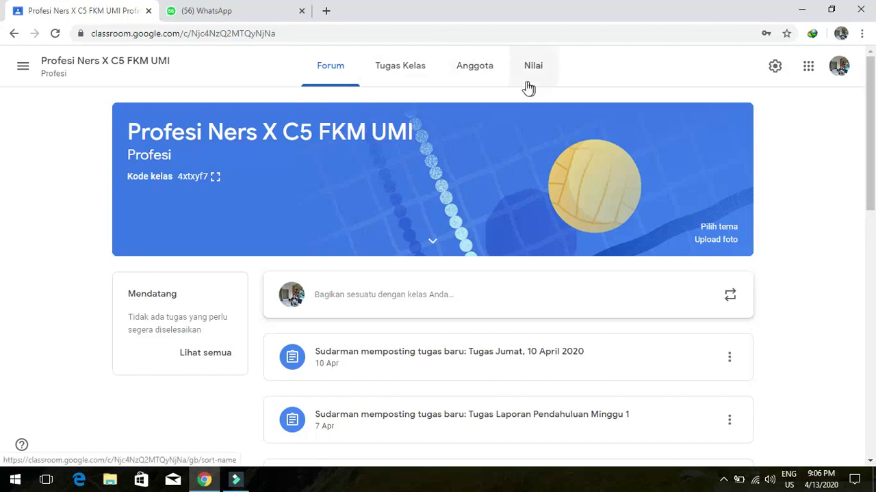
click(387, 68)
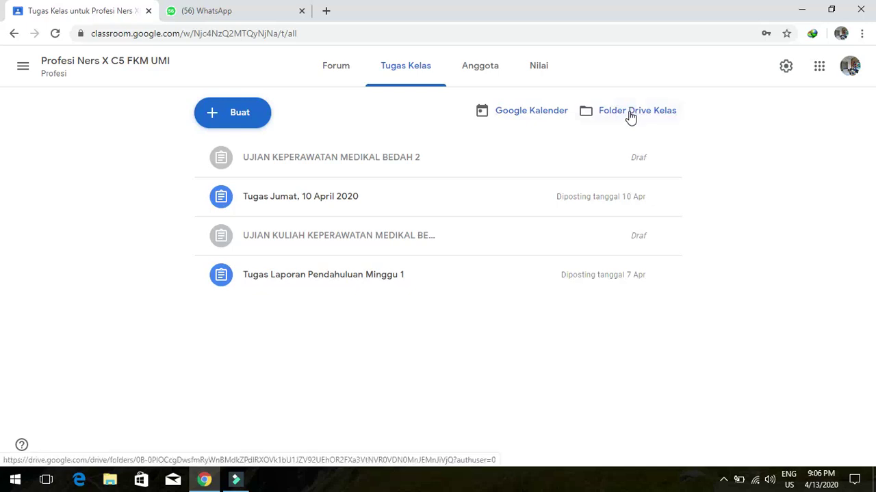
click(630, 113)
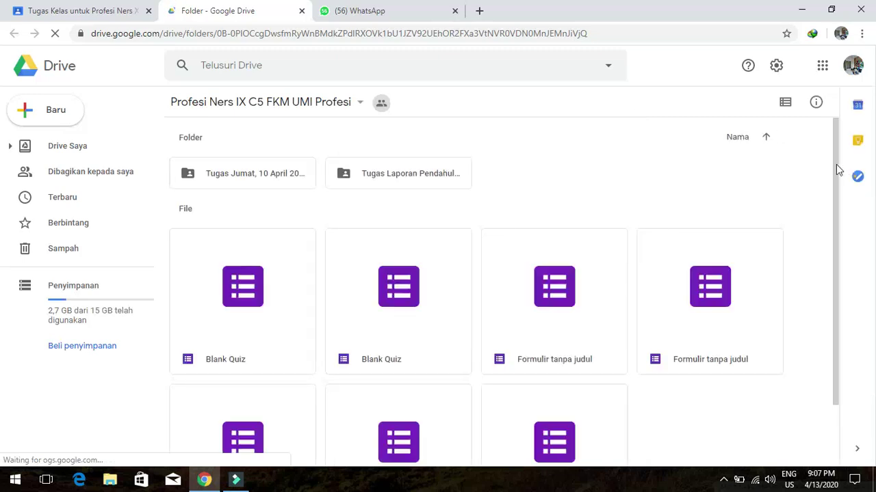
Step: Scroll the class Drive folder and open the Soal kmb 2 form for editing
drag(835, 181, 824, 256)
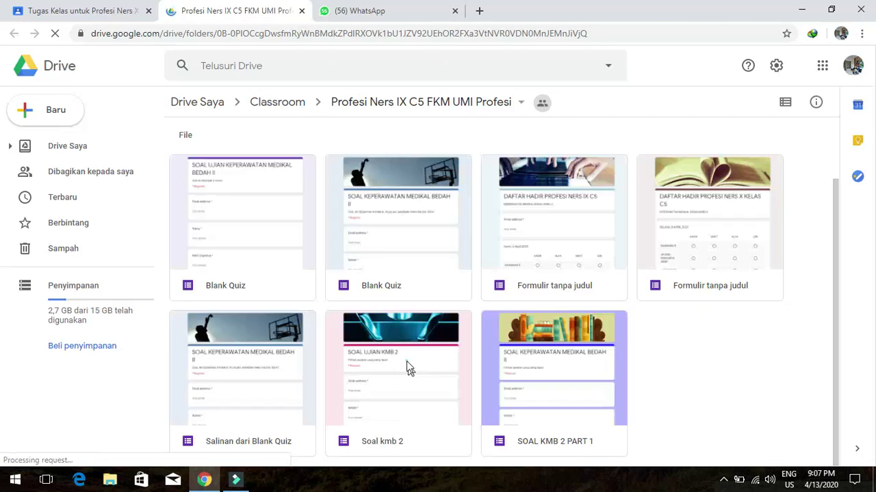
click(407, 364)
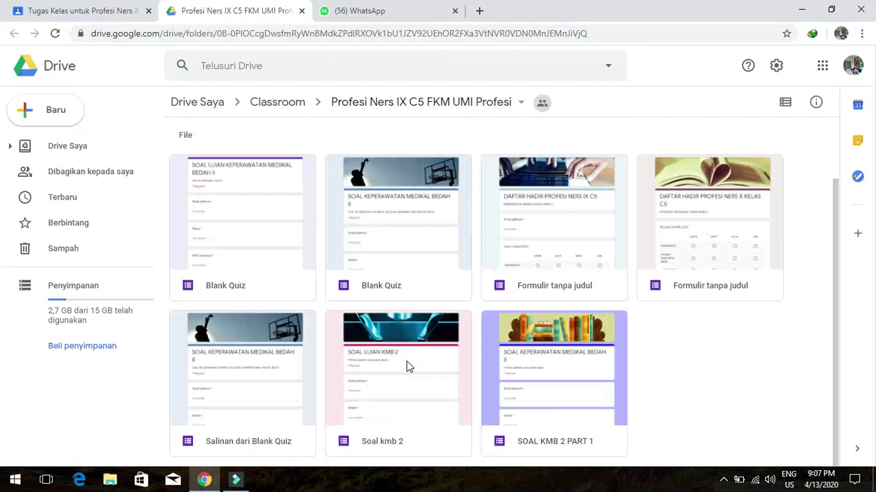
double_click(406, 367)
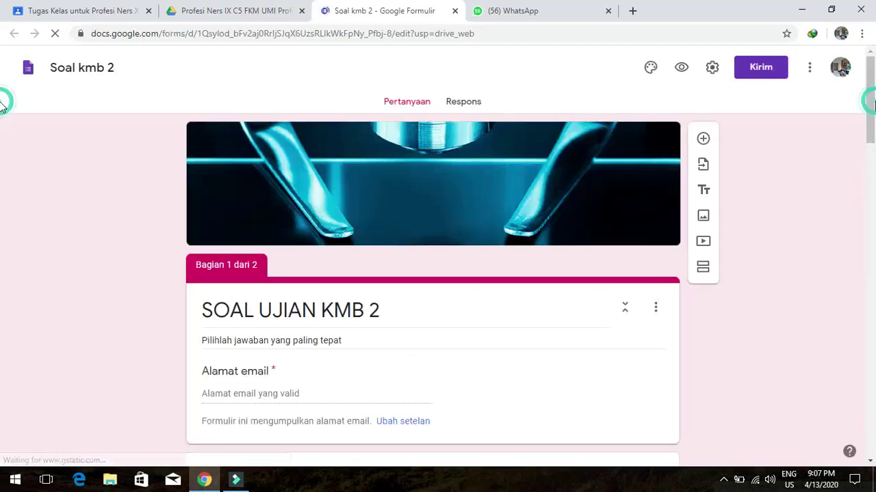
scroll(3, 137, down, 1)
scroll(2, 181, down, 5)
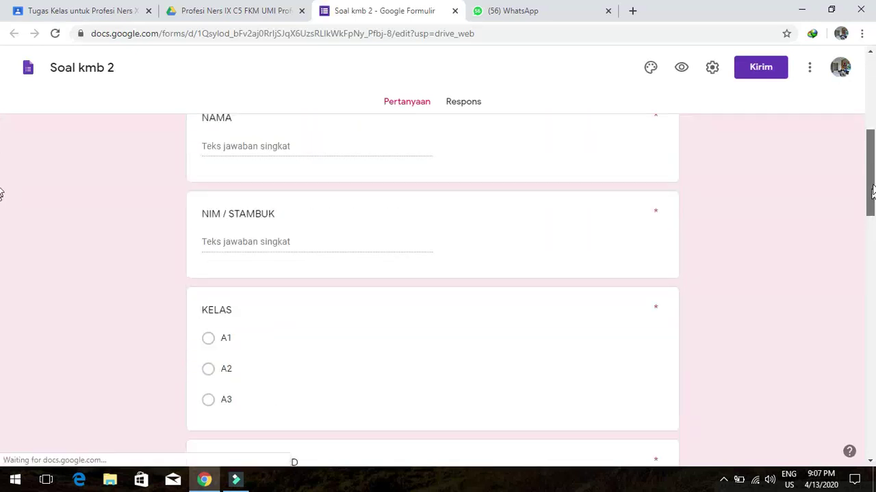
click(870, 214)
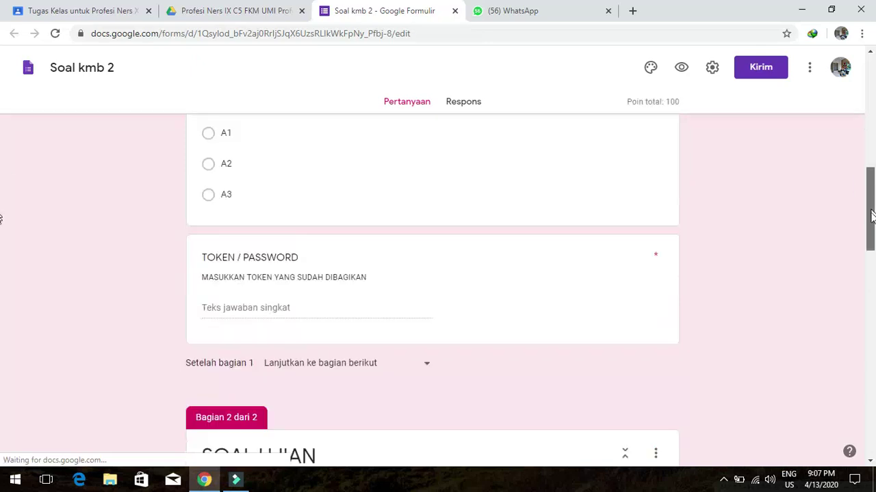
scroll(871, 216, down, 1)
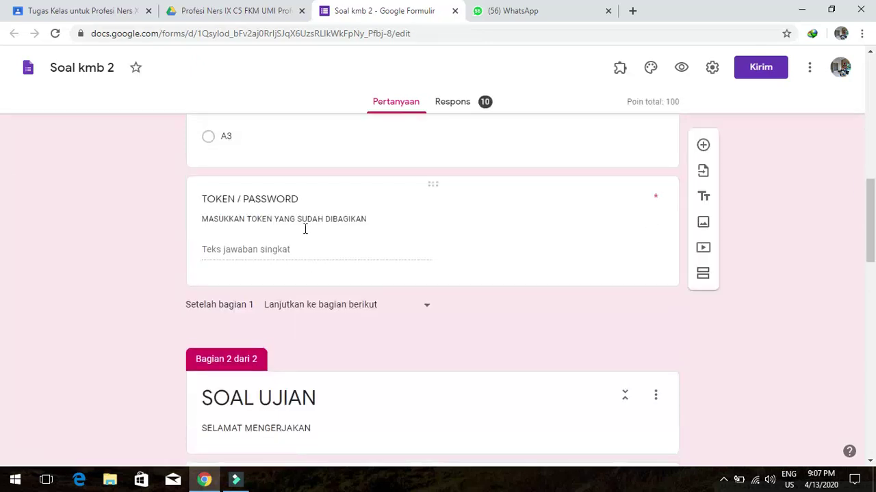
click(278, 199)
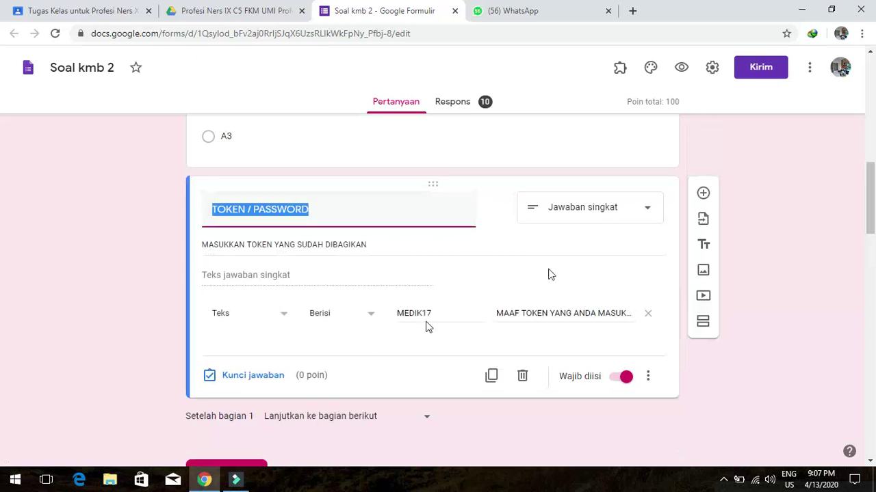
click(758, 268)
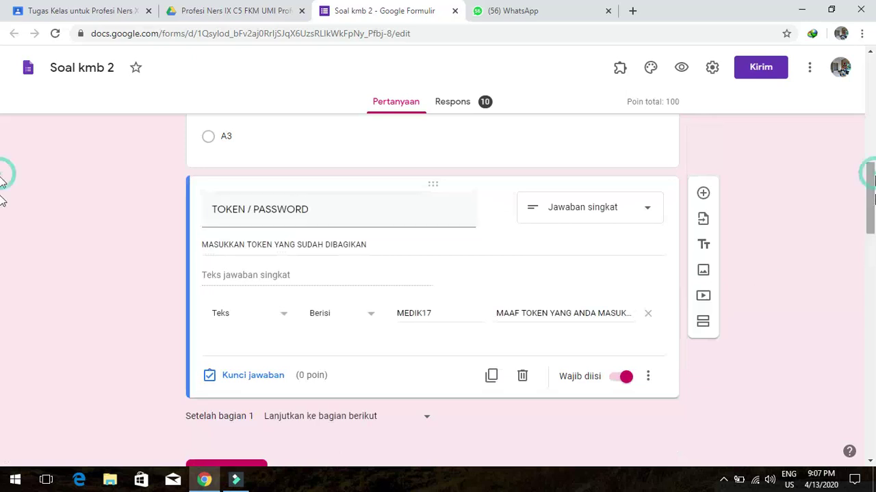
scroll(2, 198, down, 1)
scroll(3, 308, down, 5)
scroll(2, 342, down, 5)
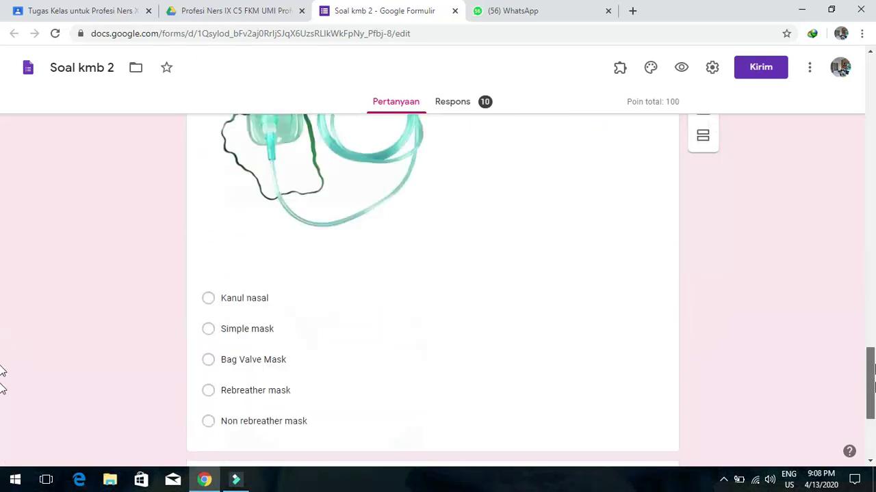
scroll(3, 404, down, 3)
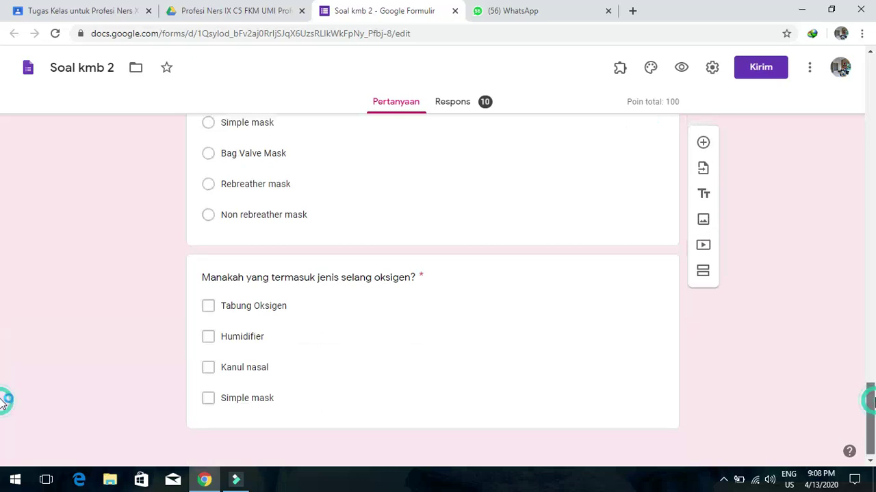
scroll(2, 390, up, 3)
scroll(4, 268, up, 10)
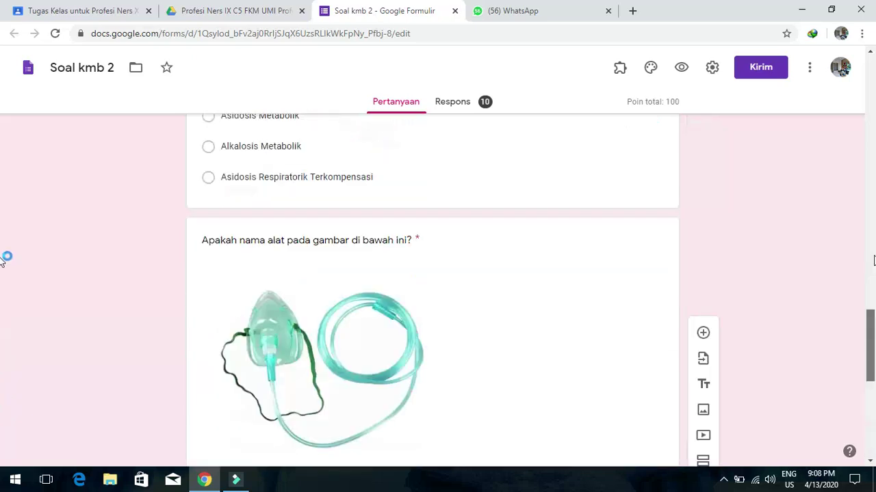
scroll(4, 146, down, 5)
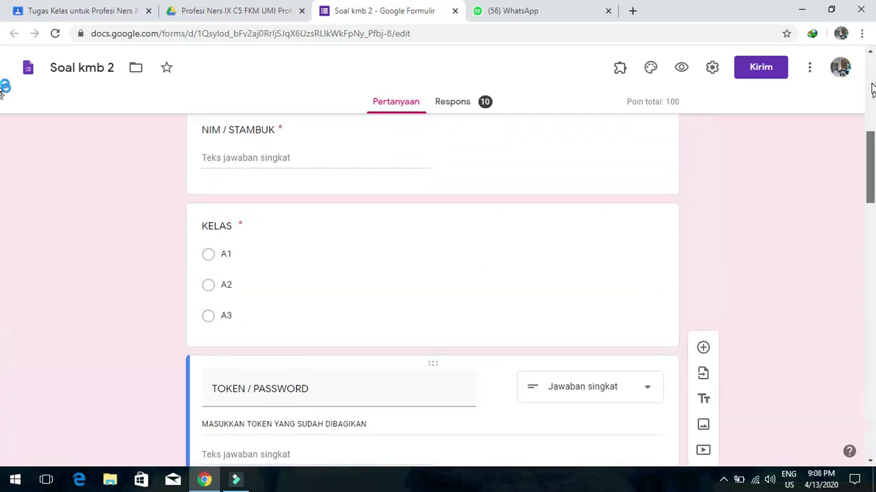
scroll(873, 89, up, 5)
right_click(870, 54)
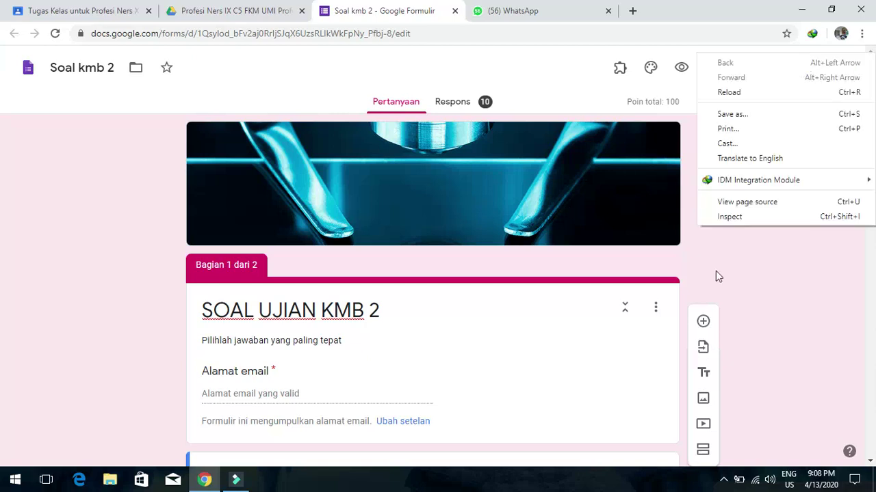
click(733, 287)
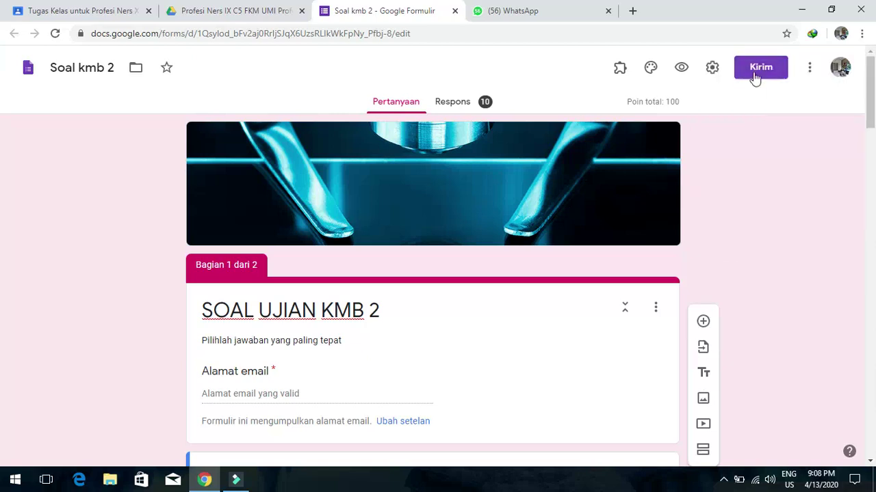
Step: Copy the quiz's shortened forms.gle link from the send dialog's link option
click(753, 74)
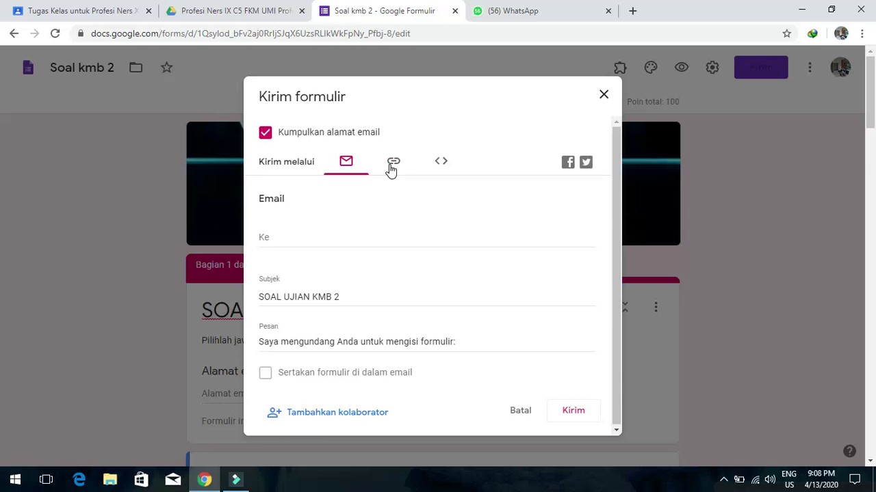
click(392, 167)
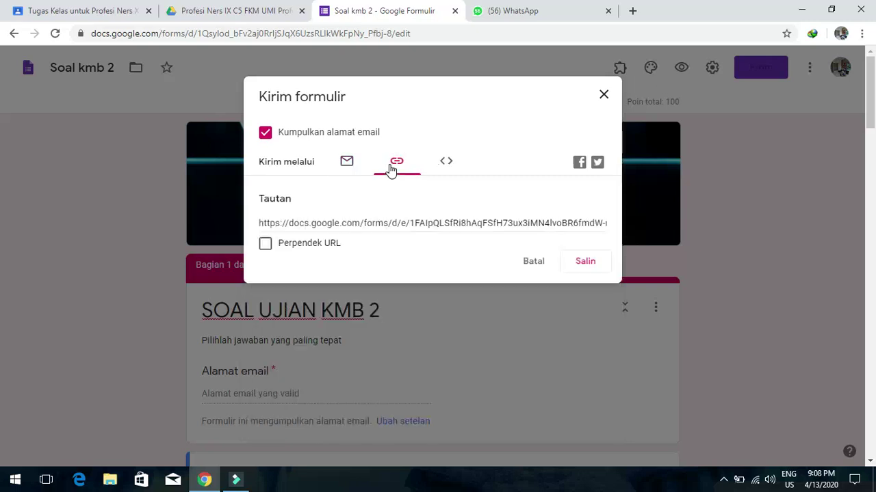
click(332, 220)
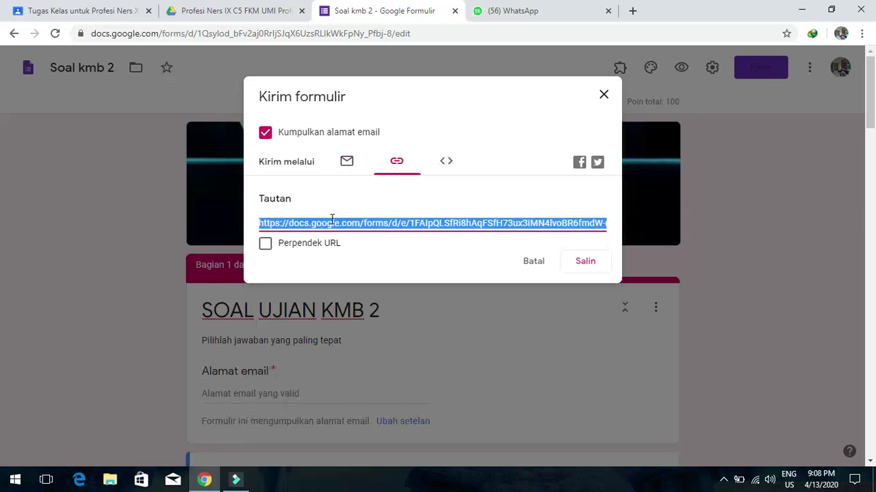
click(265, 244)
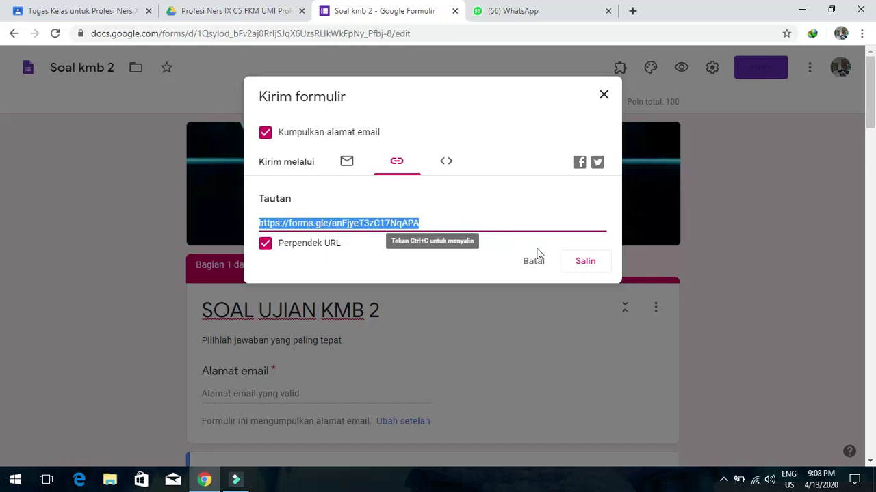
click(573, 262)
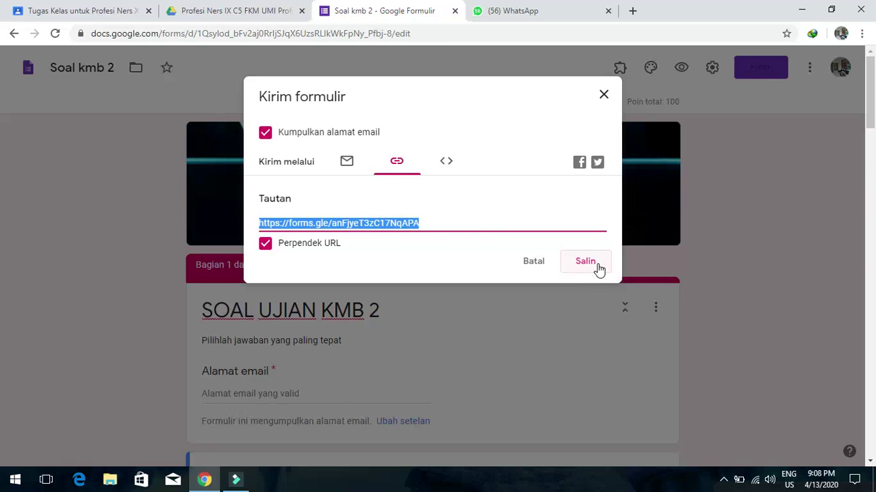
click(597, 267)
Step: Switch to the WhatsApp Web tab and retry connecting to the phone
click(563, 15)
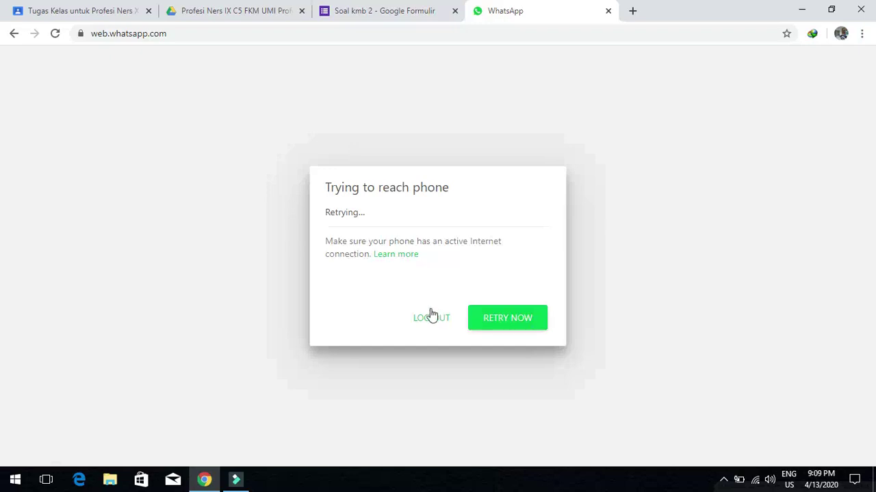
click(486, 331)
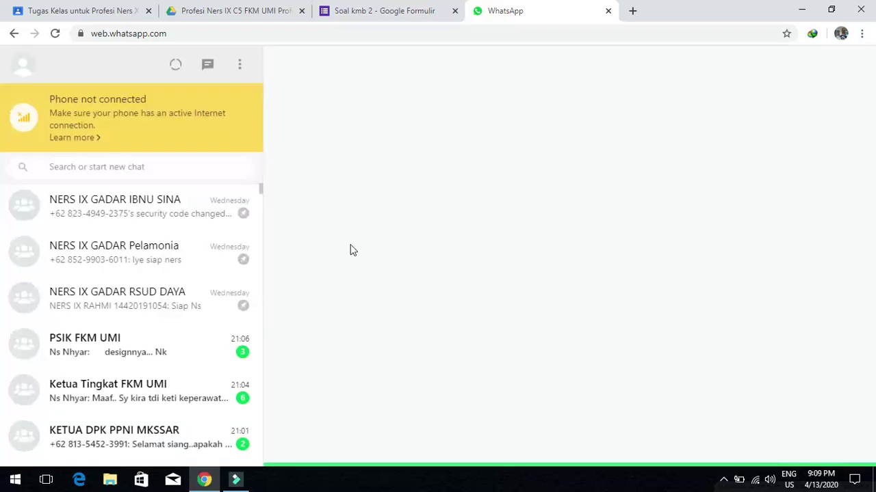
Step: Search chats for 'KMB' and open the Profesi Ners C5 KMB II group
click(155, 165)
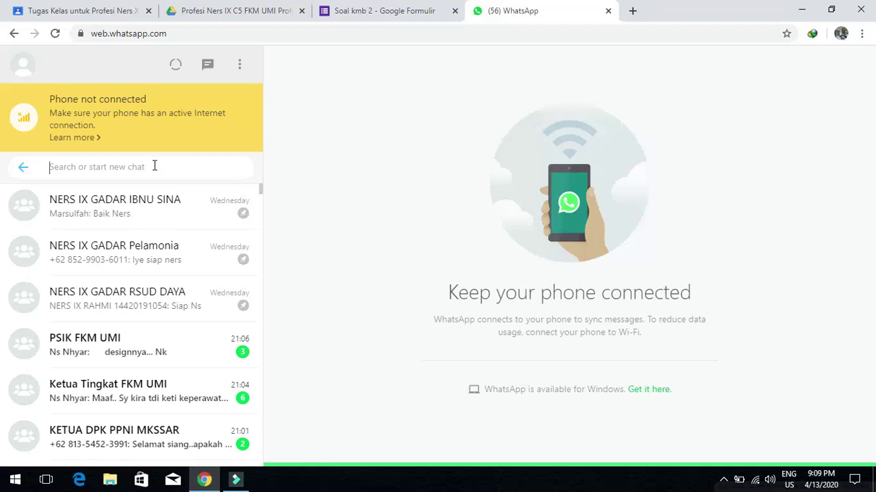
text(KM)
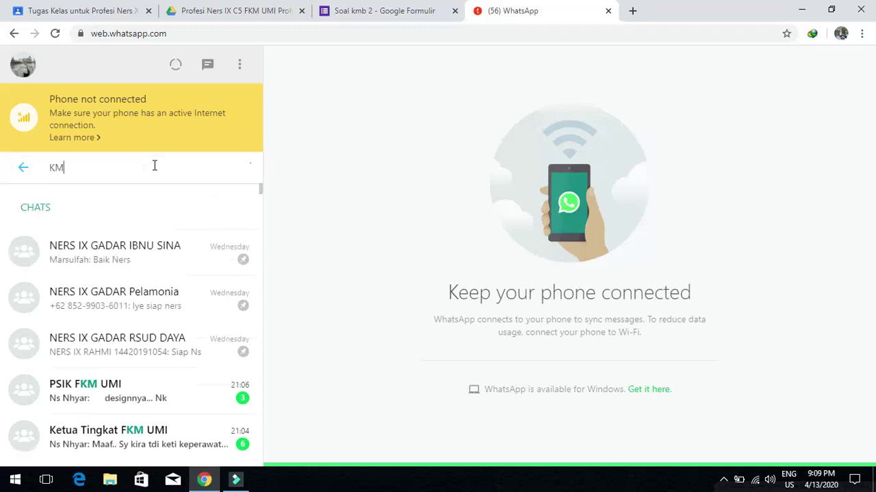
text(B)
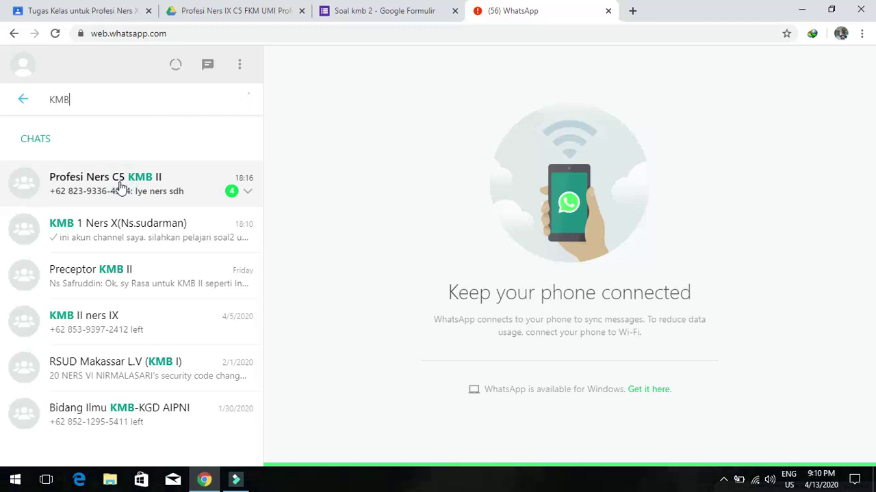
click(120, 186)
click(195, 187)
click(202, 181)
click(203, 185)
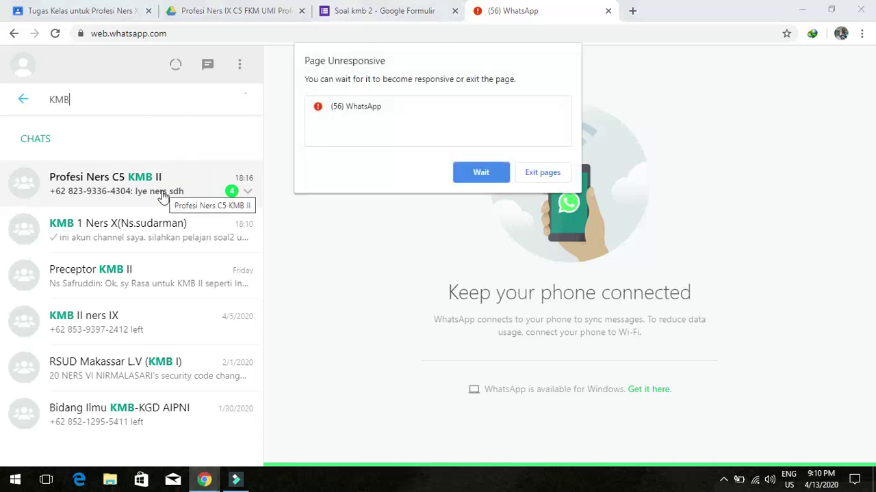
Step: Wait out the unresponsive page and post the copied quiz link to the group
click(481, 172)
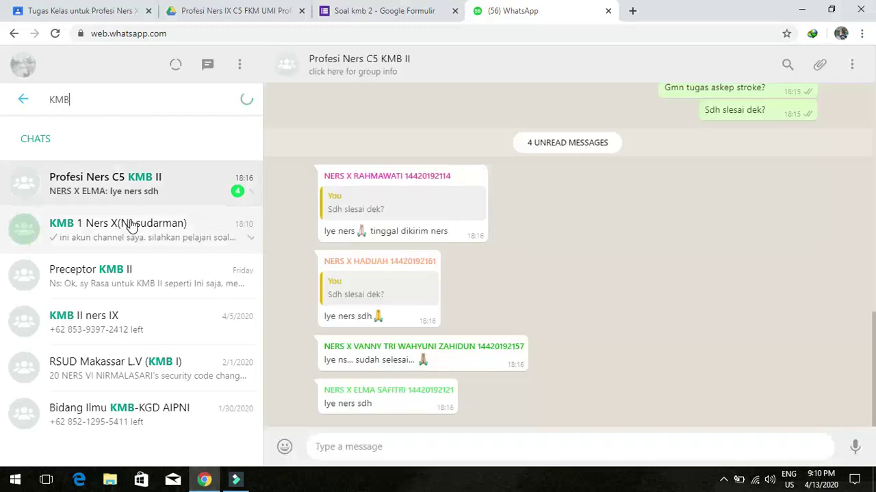
click(369, 447)
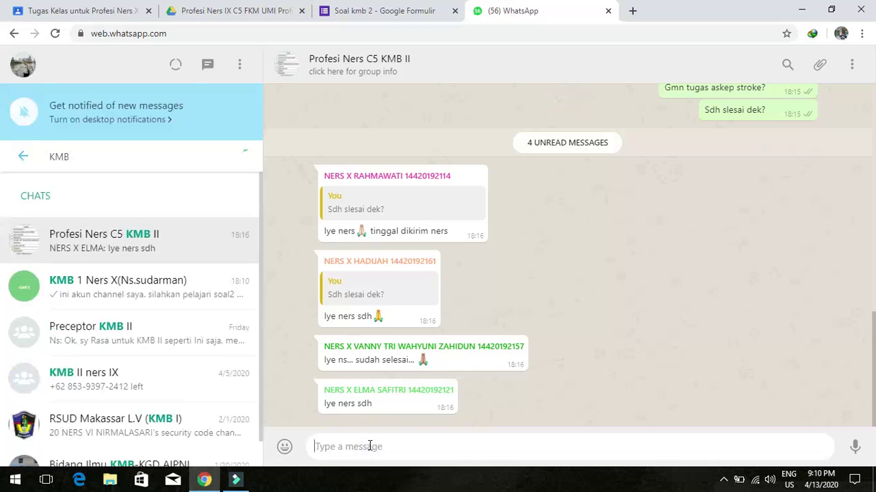
text(https://forms.gle/anFjyeT3zC17NqAPA)
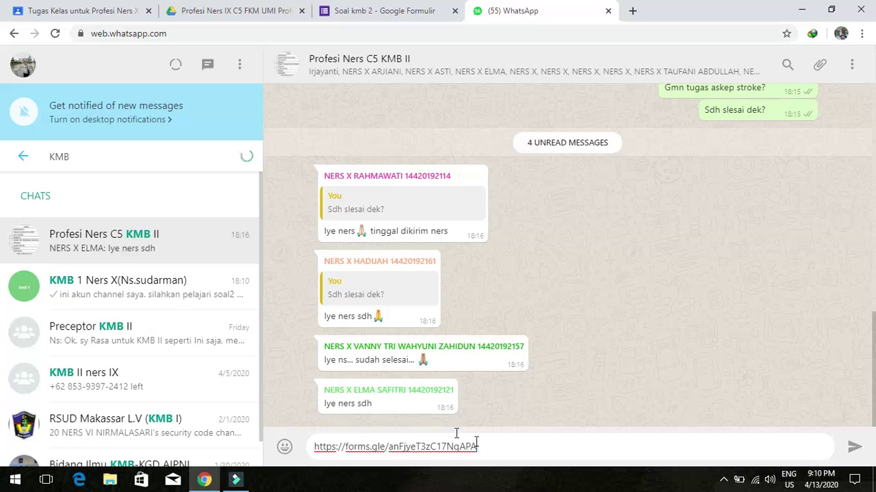
key(Return)
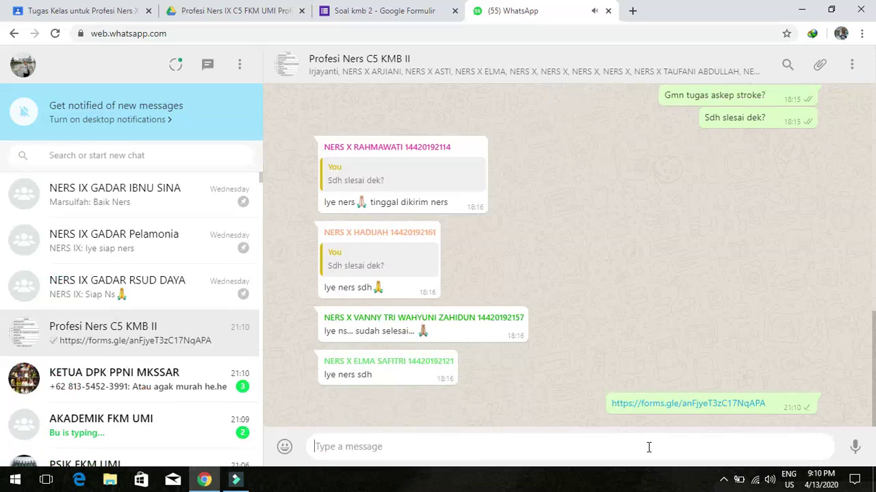
Step: Send a second message to the group giving the quiz token
text(token)
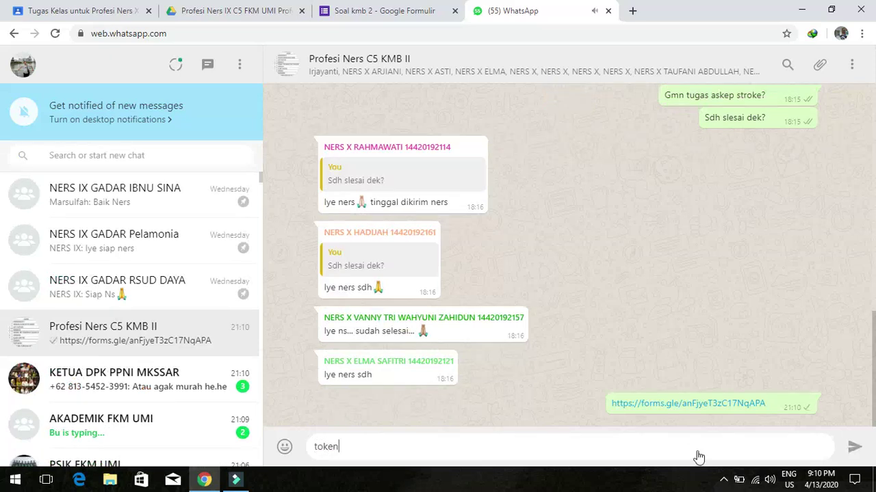
click(723, 480)
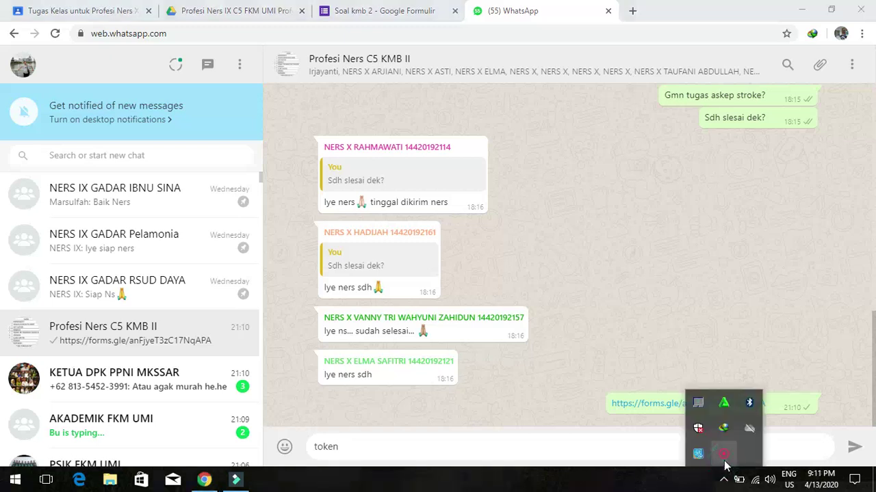
right_click(725, 464)
click(736, 468)
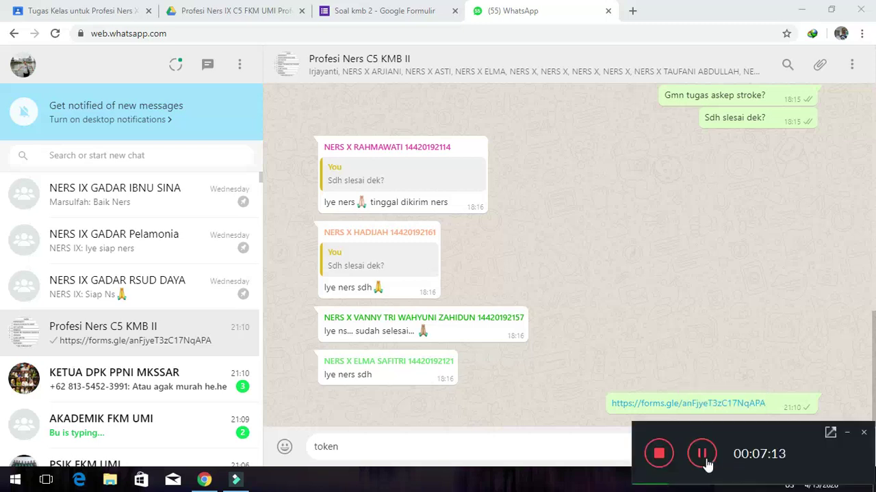
click(788, 302)
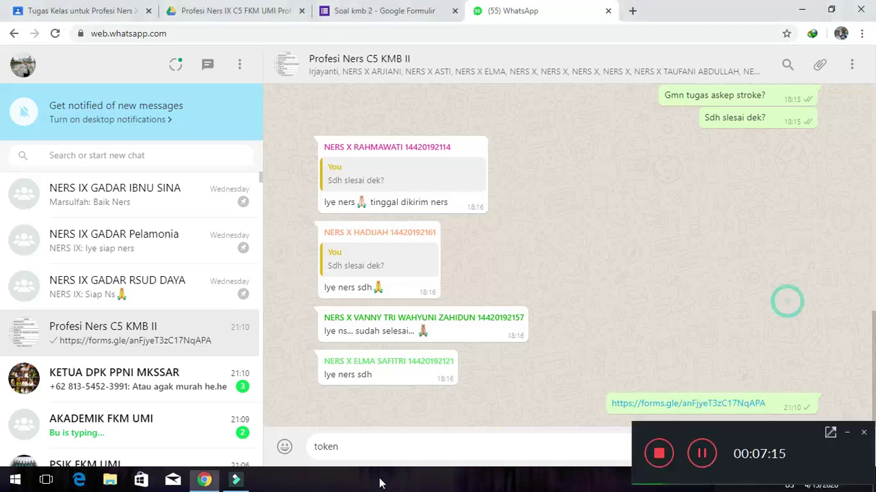
click(394, 448)
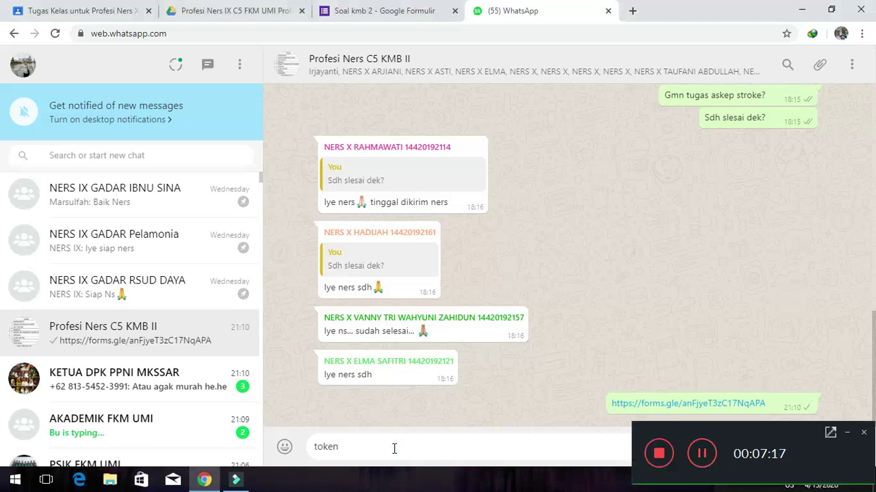
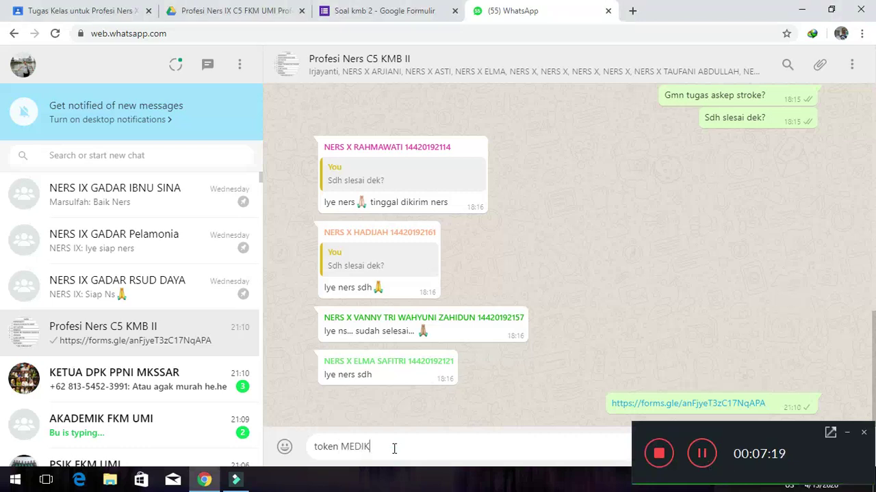
key(Return)
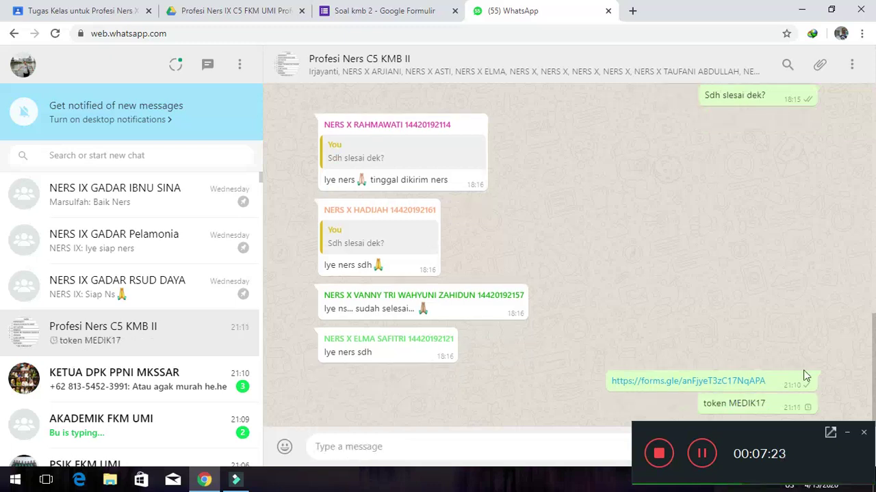
Step: Hide the recorder controls and open the posted forms.gle quiz link in a new tab
click(847, 433)
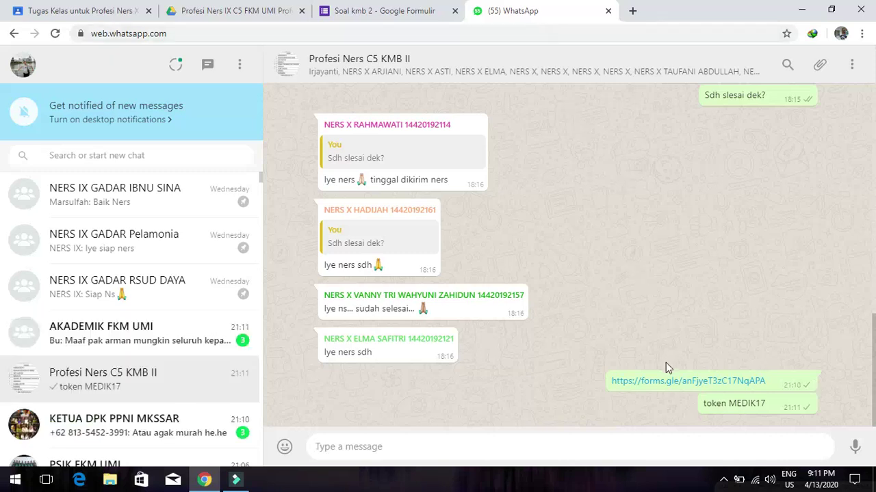
click(665, 383)
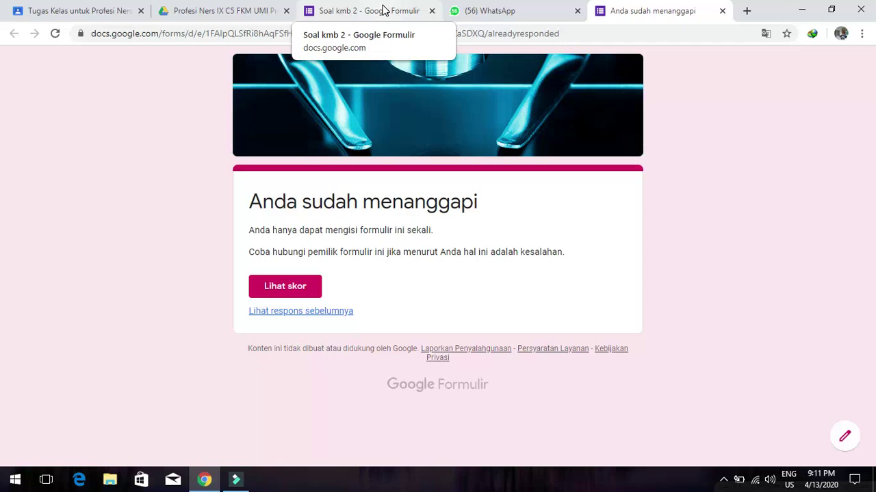
Step: Back in the form editor, review the 10 responses' scores out of 100 and NAMA answers
click(383, 9)
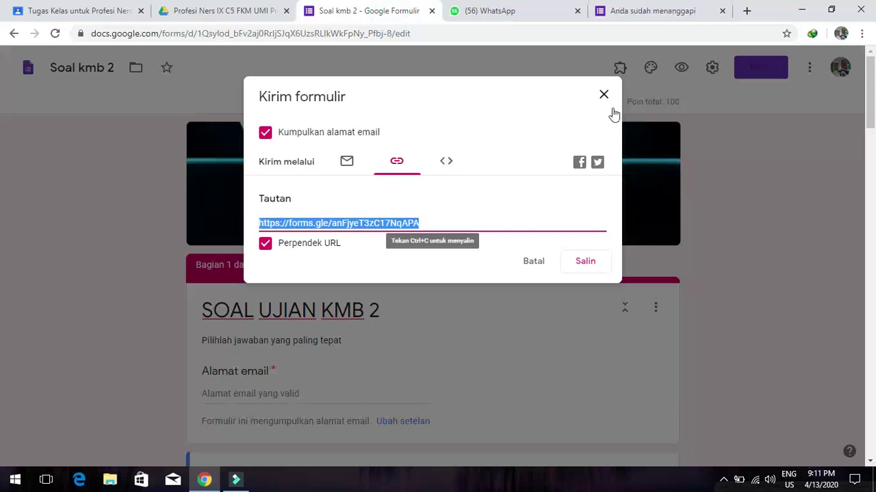
click(603, 95)
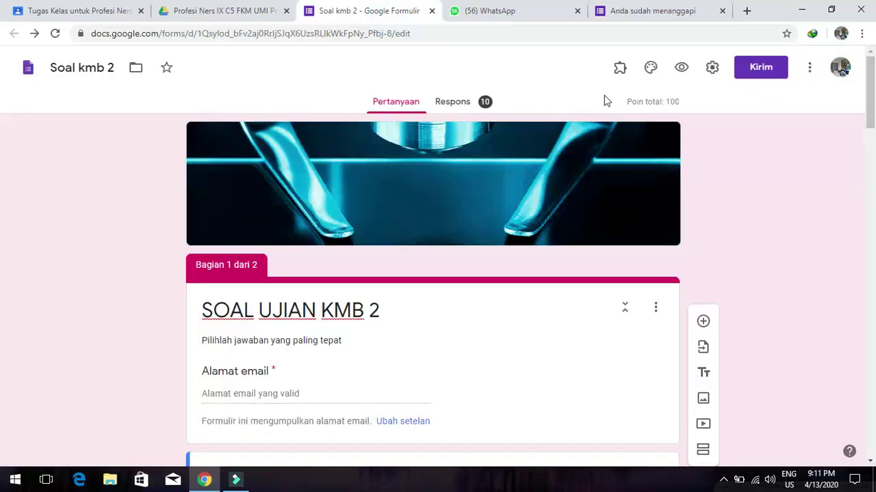
click(481, 101)
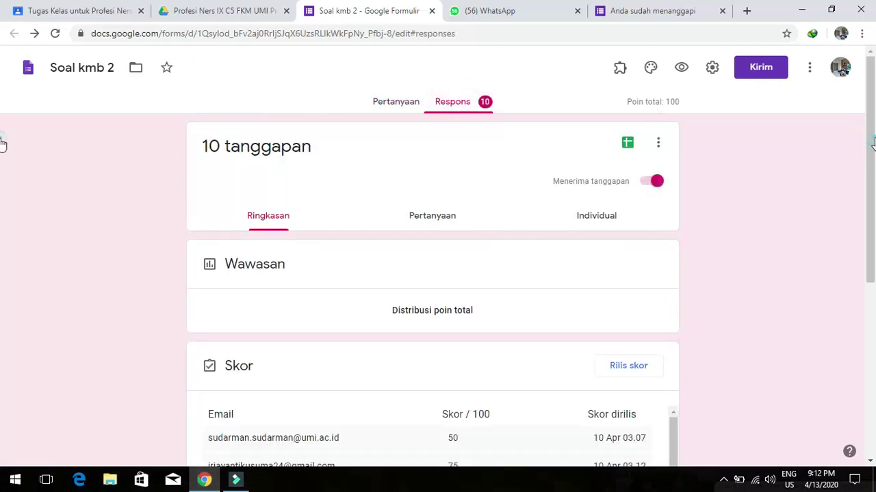
scroll(3, 169, down, 3)
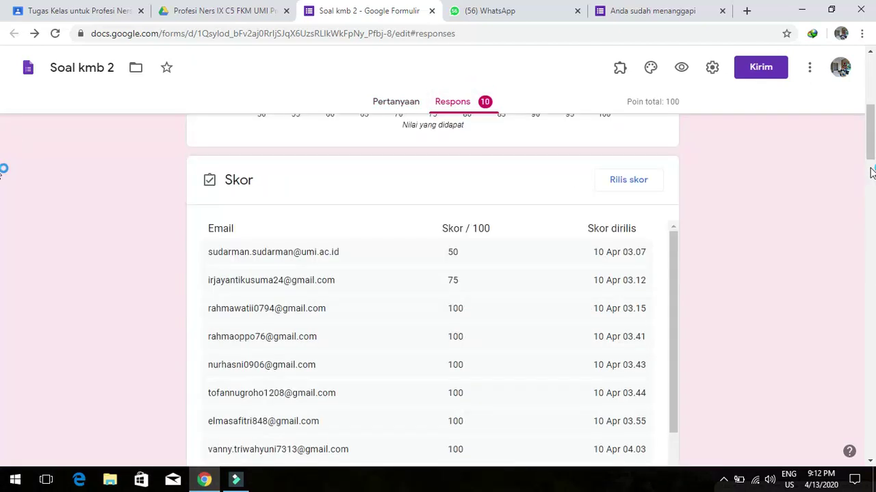
scroll(870, 147, down, 2)
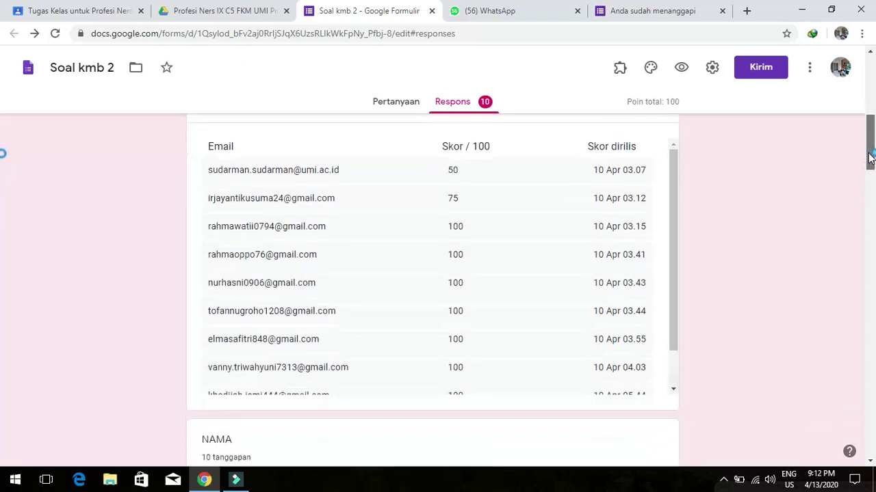
drag(669, 187, 671, 230)
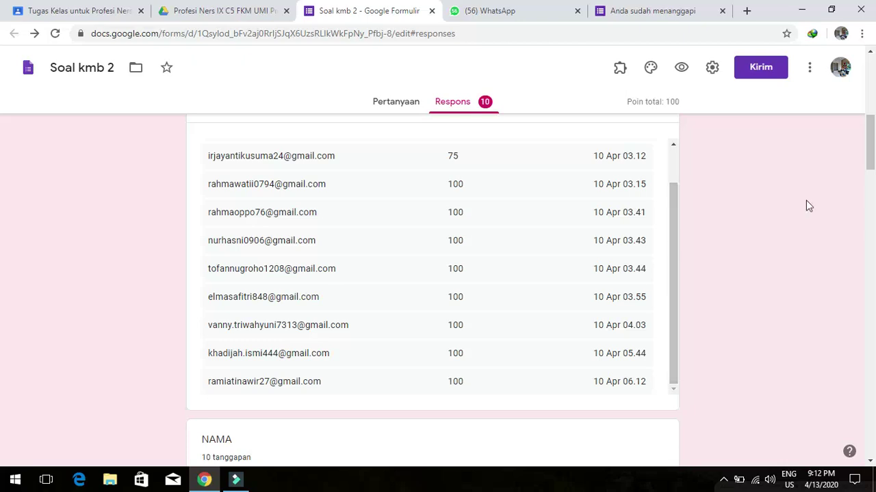
drag(671, 275, 672, 227)
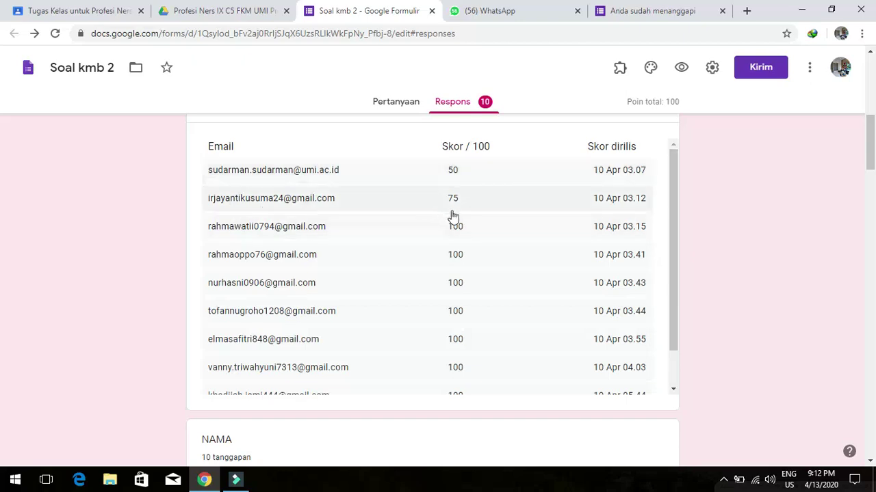
click(669, 244)
scroll(661, 287, down, 1)
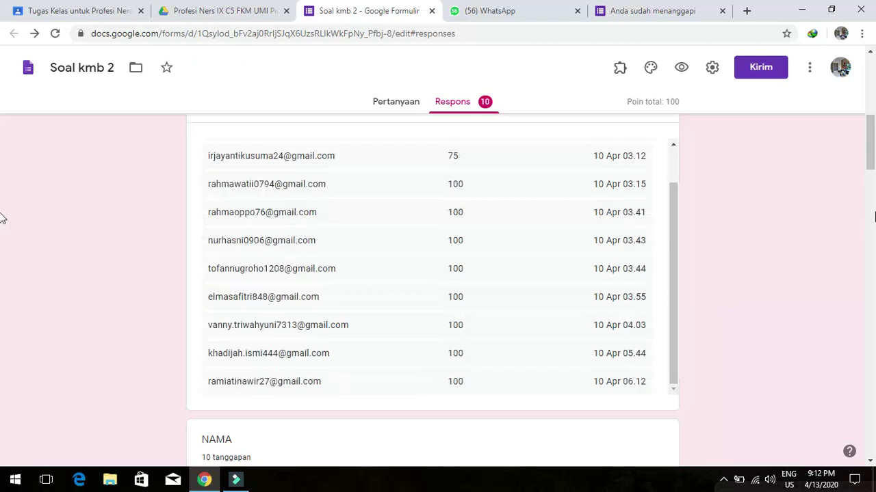
scroll(4, 178, down, 5)
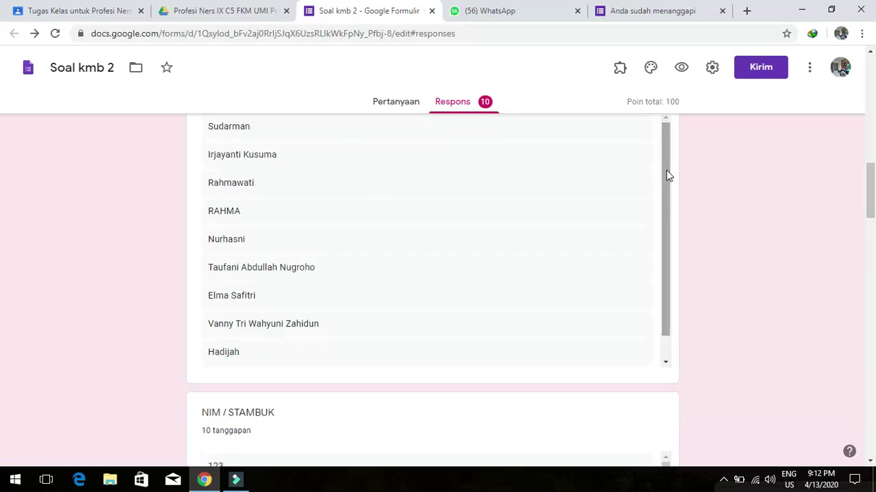
drag(666, 172, 666, 198)
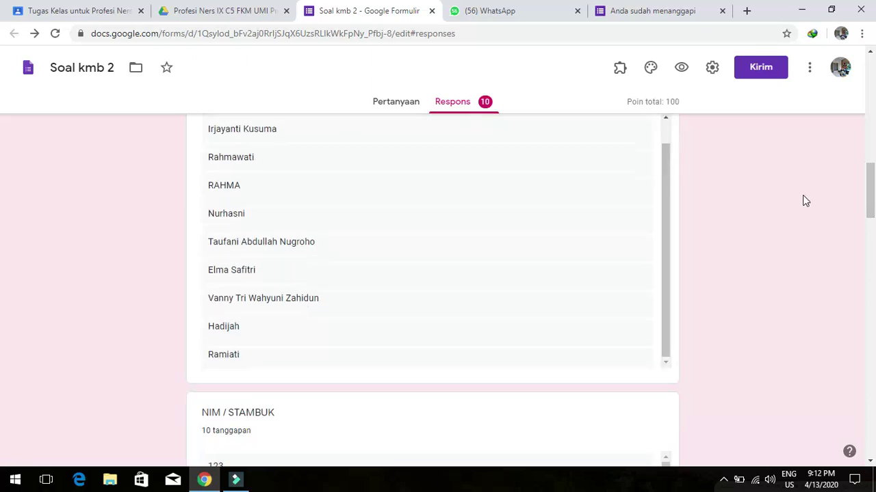
click(871, 198)
drag(870, 198, 871, 343)
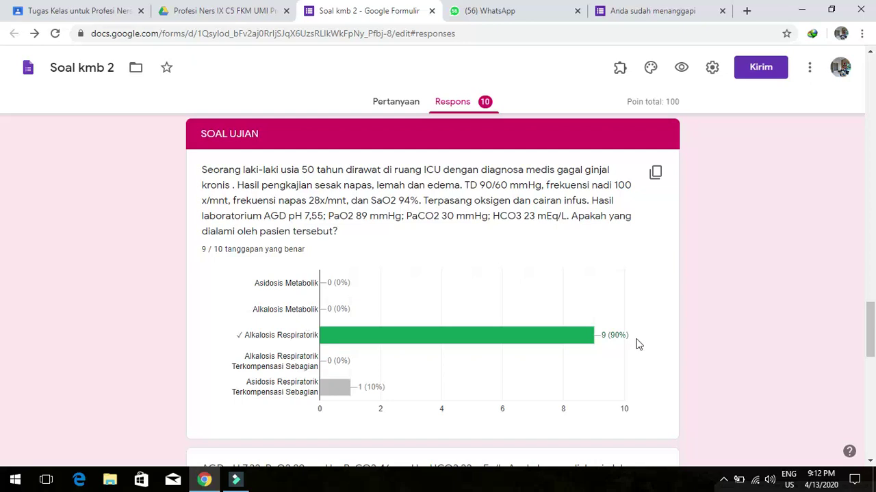
mouse_move(327, 340)
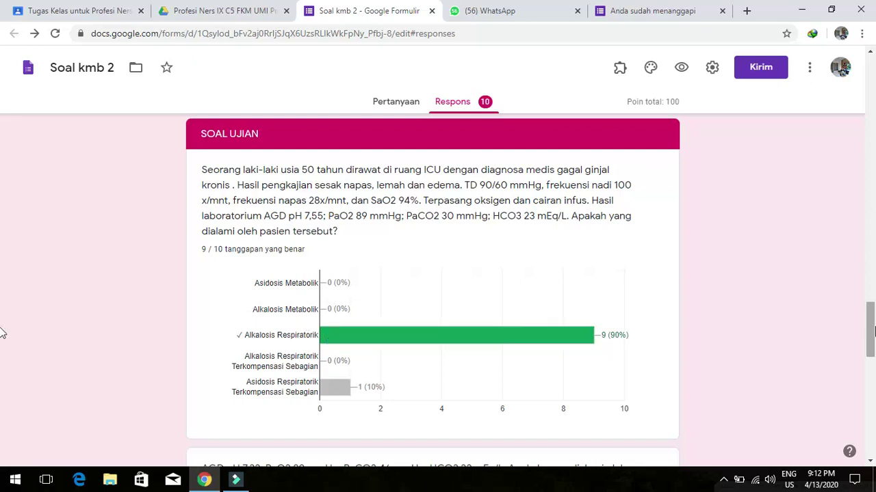
drag(874, 330, 873, 82)
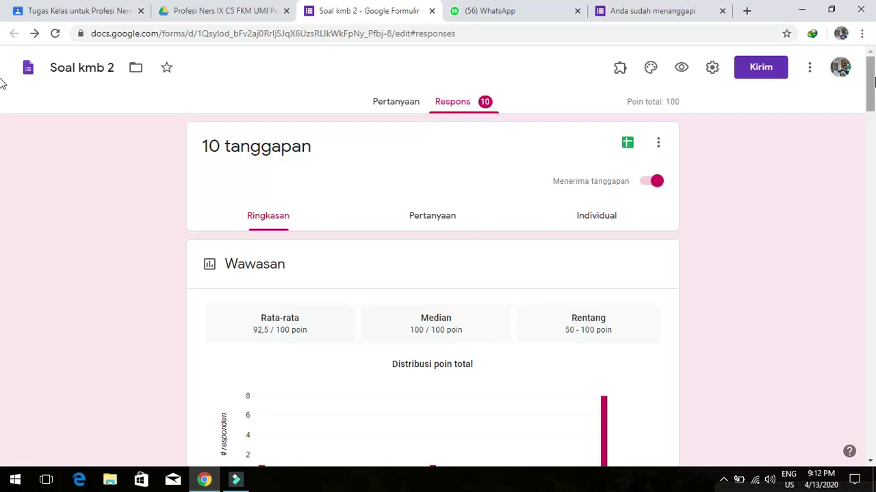
Step: Switch to individual responses and review the fourth respondent's graded answers
click(593, 225)
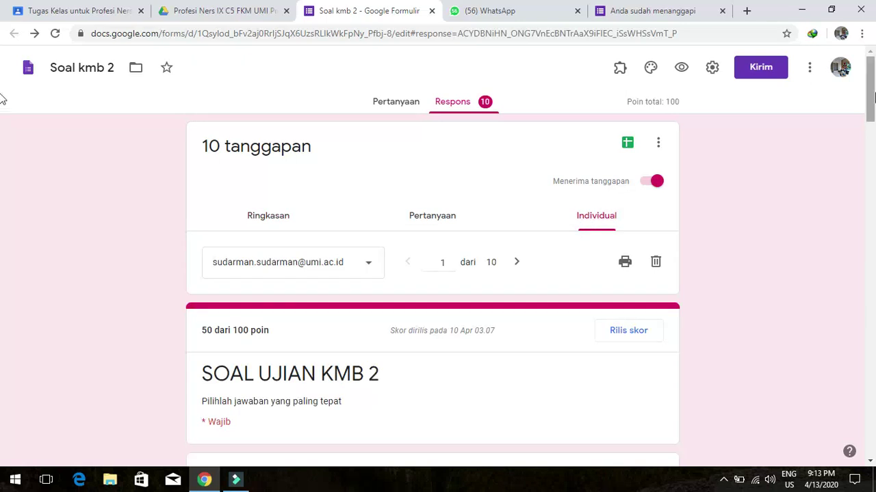
click(368, 270)
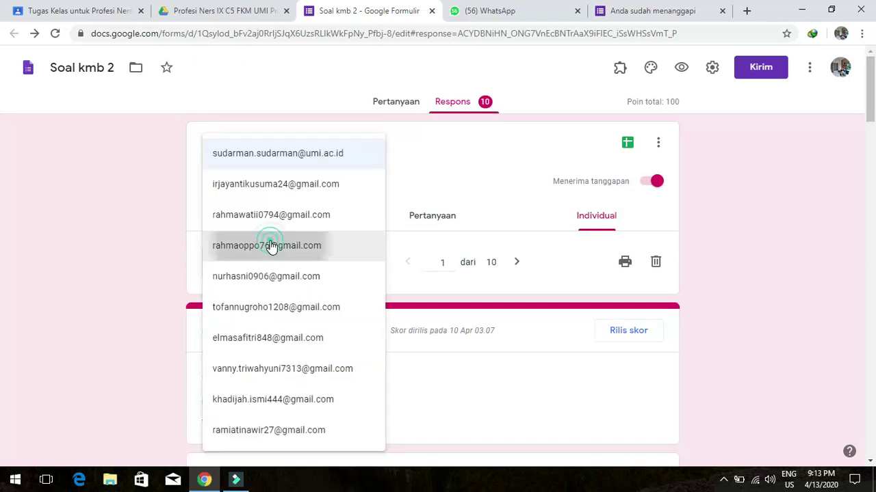
click(276, 245)
drag(871, 103, 870, 328)
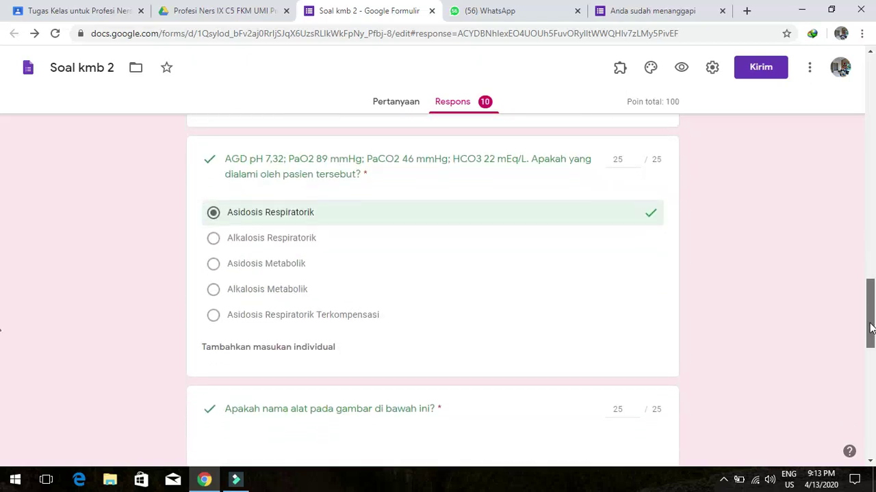
drag(385, 171, 221, 166)
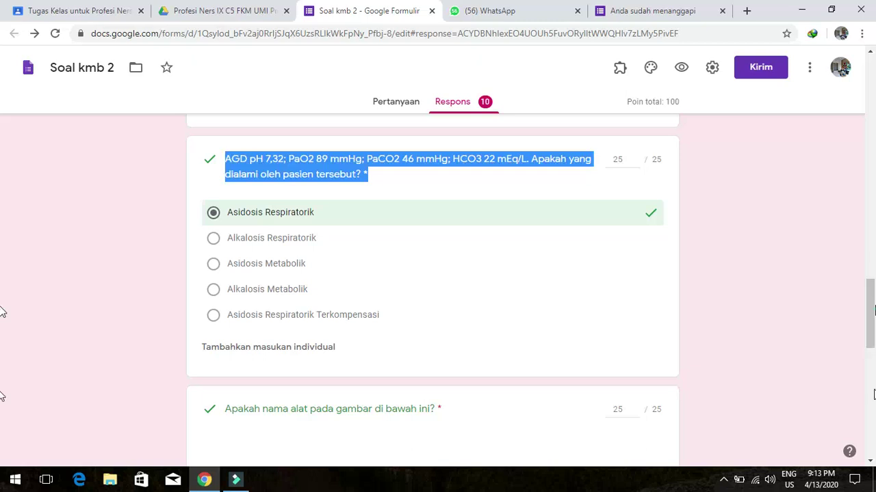
scroll(438, 287, up, 10)
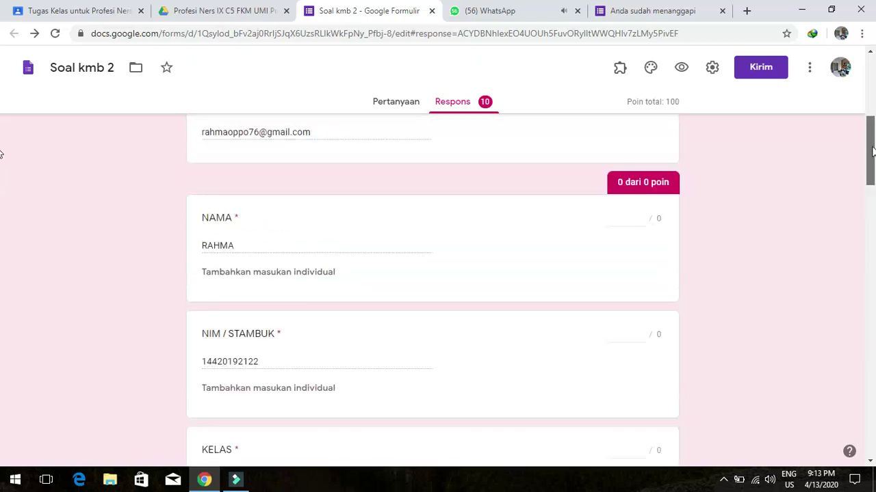
right_click(841, 146)
click(840, 145)
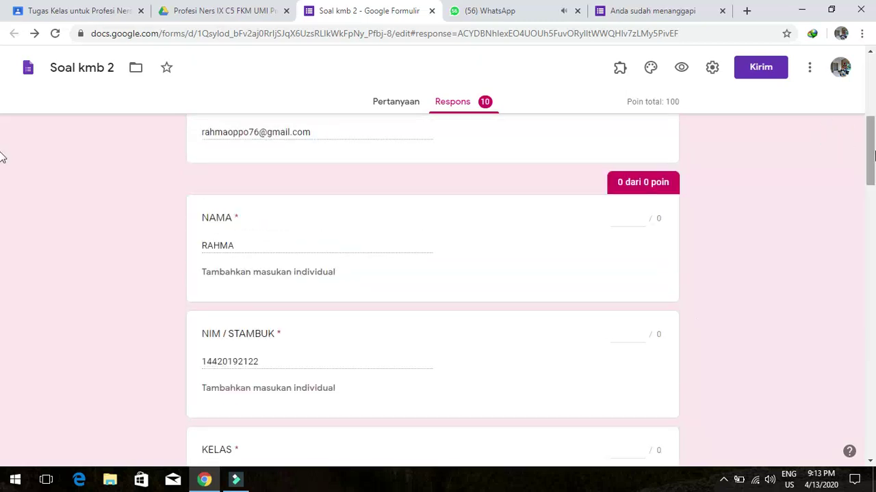
scroll(318, 251, up, 5)
Step: Pick the first respondent and scroll through their answers, scored 50 of 100
click(370, 239)
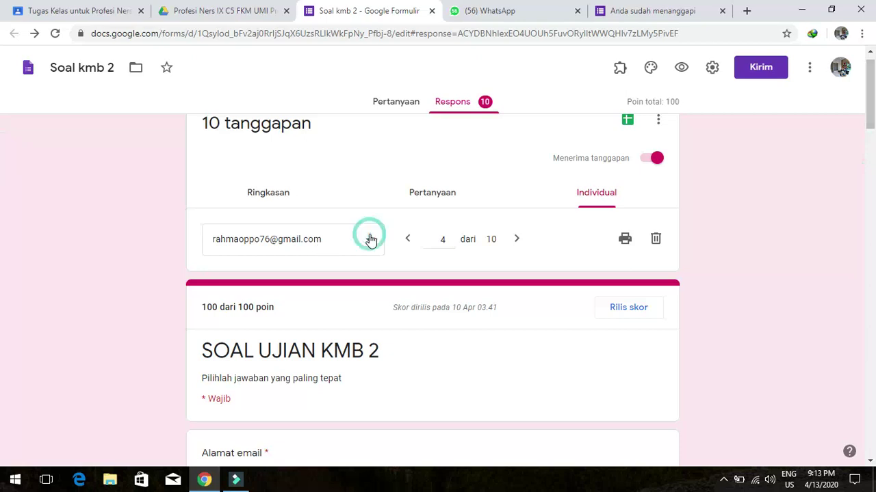
click(362, 162)
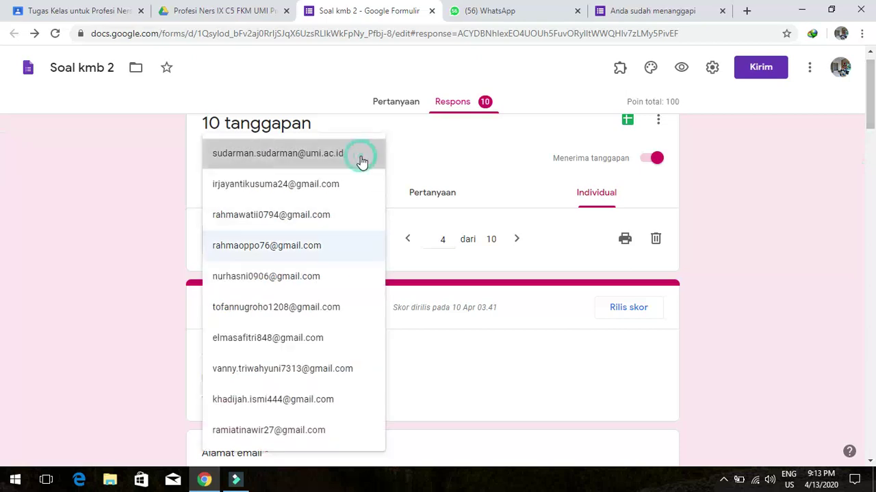
drag(871, 84, 871, 253)
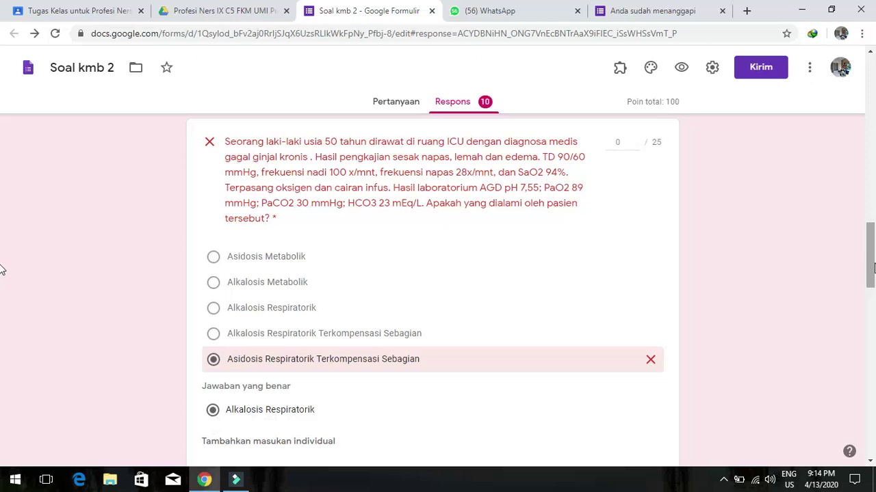
drag(871, 268, 872, 89)
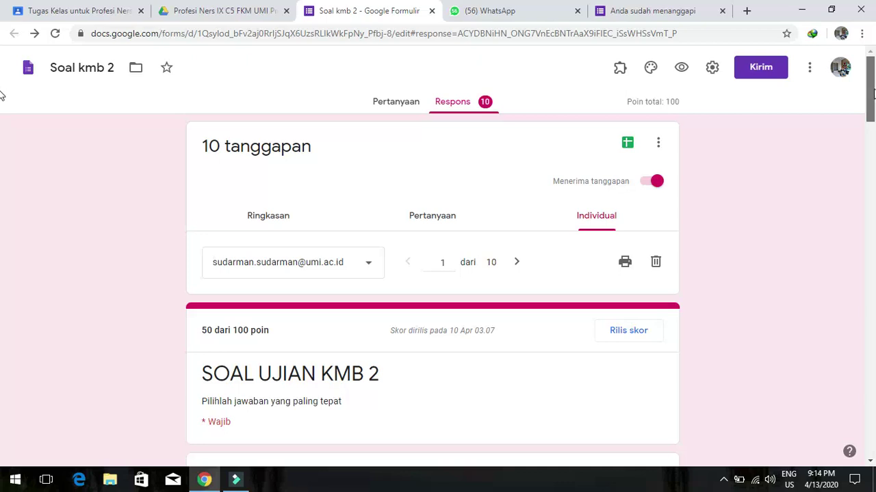
drag(874, 93, 873, 104)
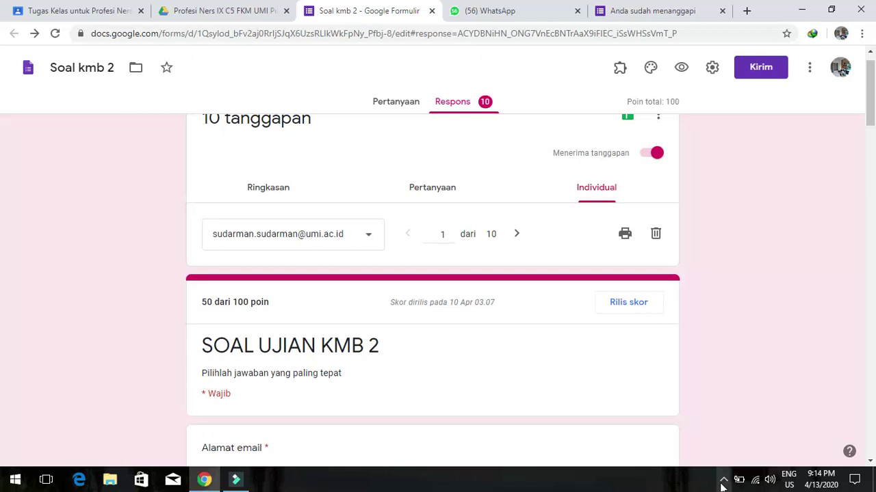
click(723, 481)
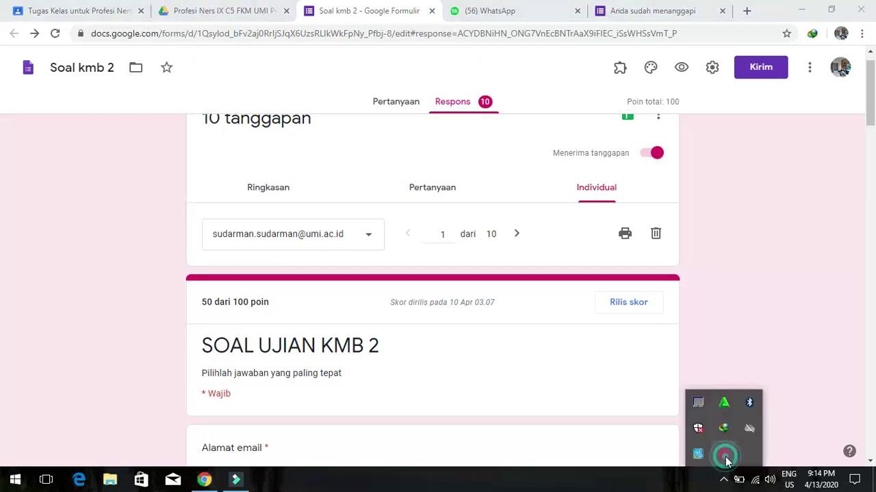
right_click(726, 459)
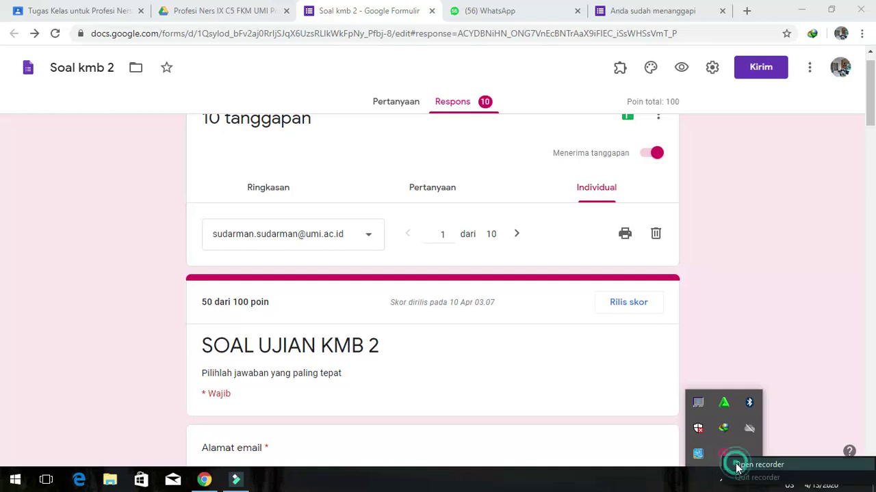
click(753, 466)
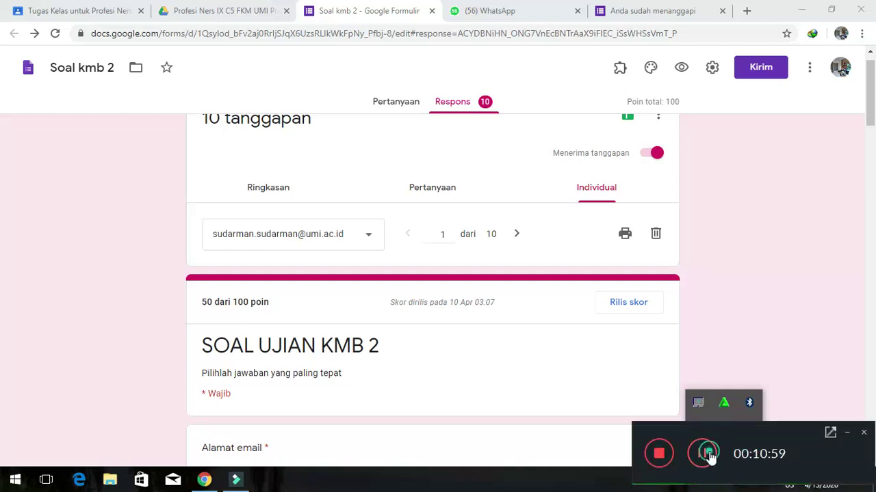